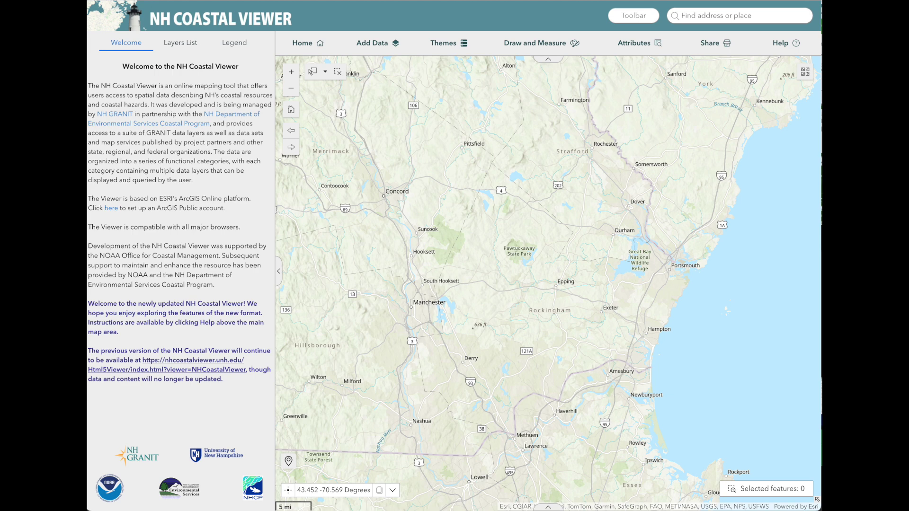
# Review the available help resources and return to the welcome information.
pyautogui.click(787, 48)
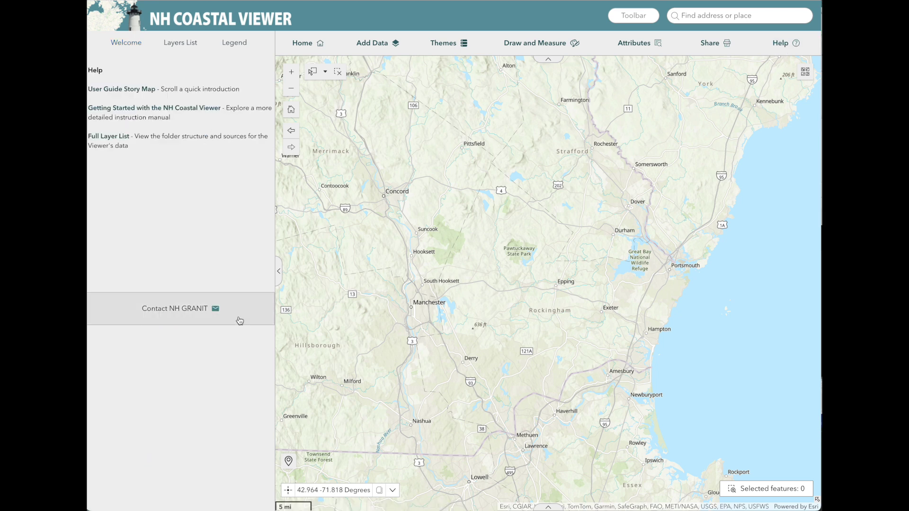
pyautogui.click(135, 50)
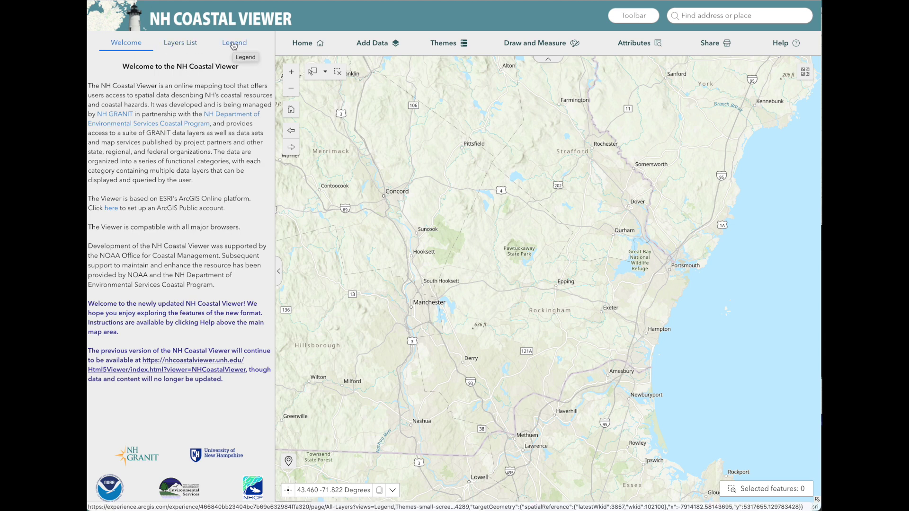
# Turn on the City/Town layer within the Administrative and Political Boundaries group.
pyautogui.click(184, 47)
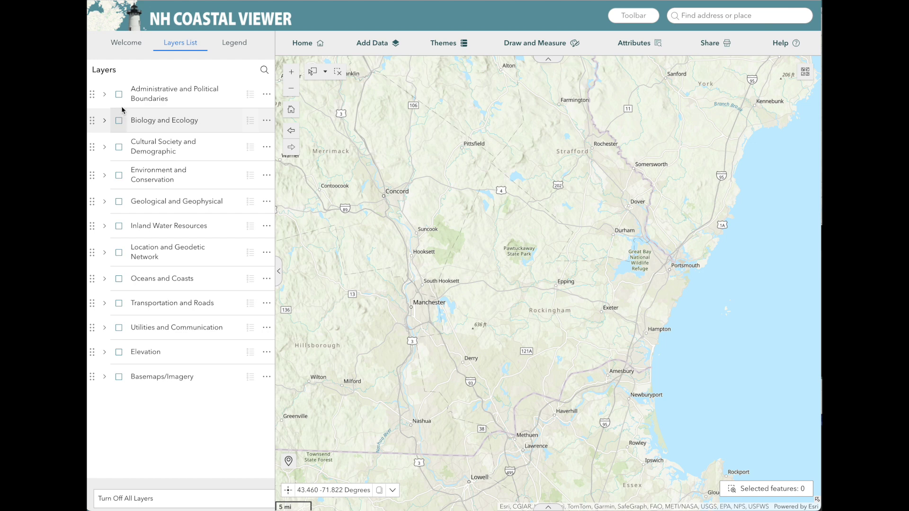
pyautogui.click(106, 96)
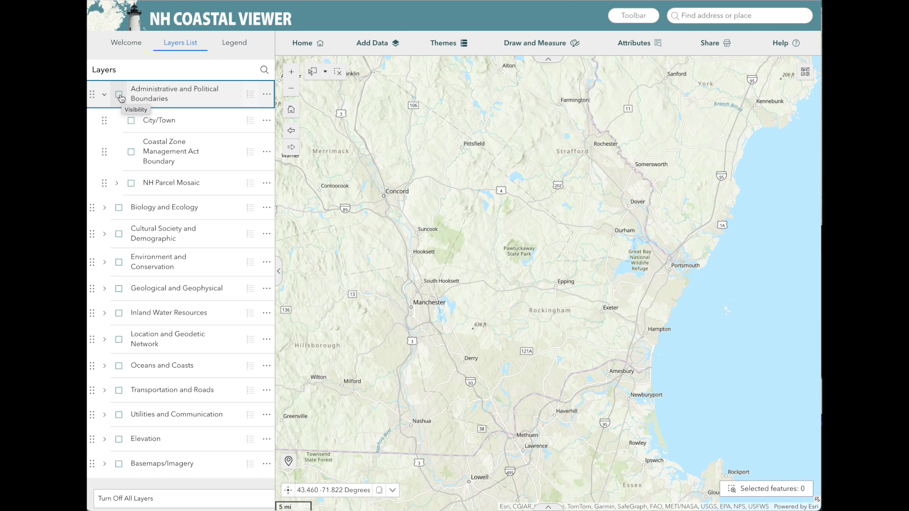
pyautogui.click(119, 95)
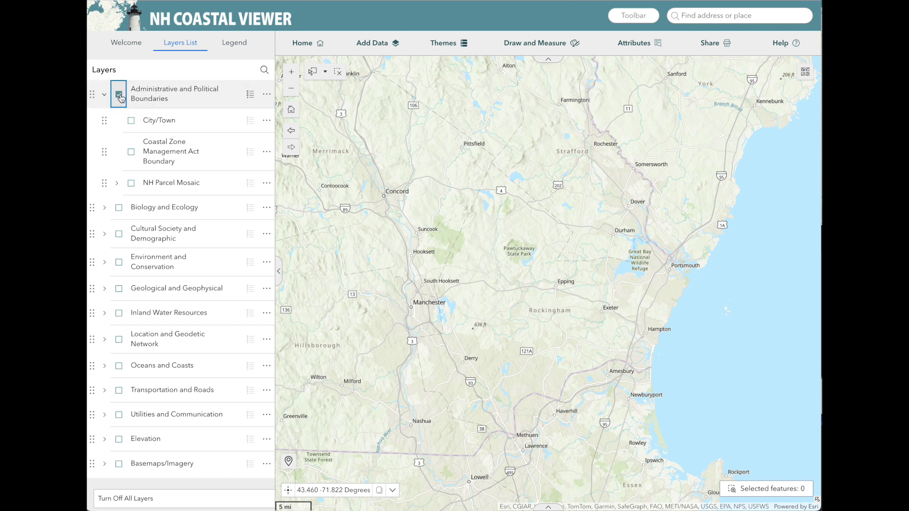
pyautogui.click(131, 121)
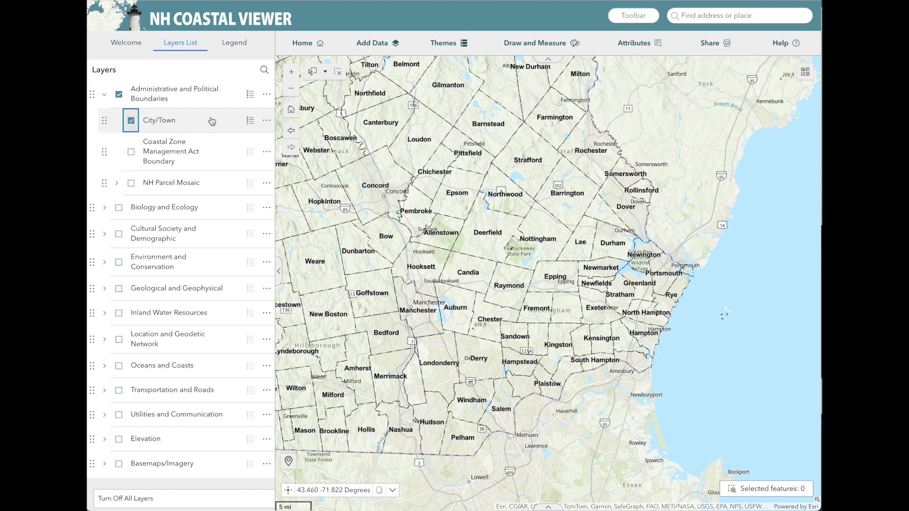
# Zoom in on the map, go back to the previous extent, and restore the default map view.
pyautogui.click(291, 72)
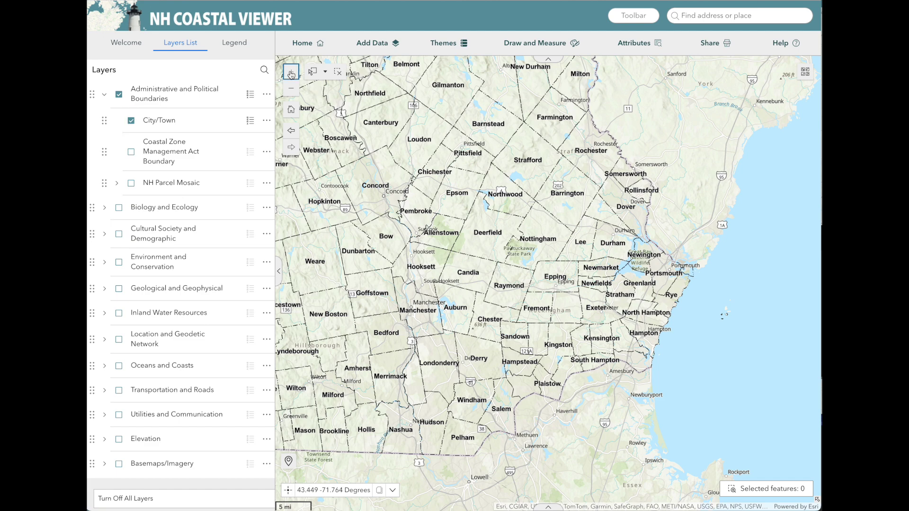
pyautogui.click(291, 72)
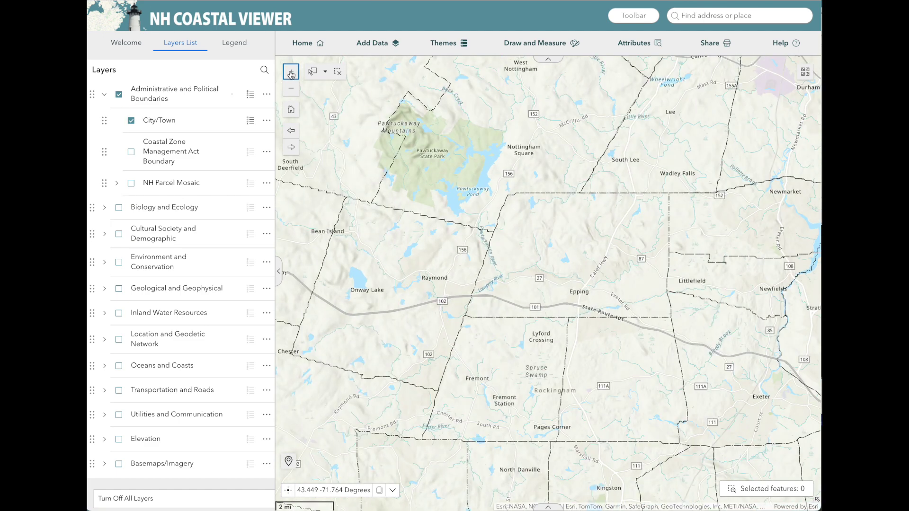
pyautogui.click(292, 132)
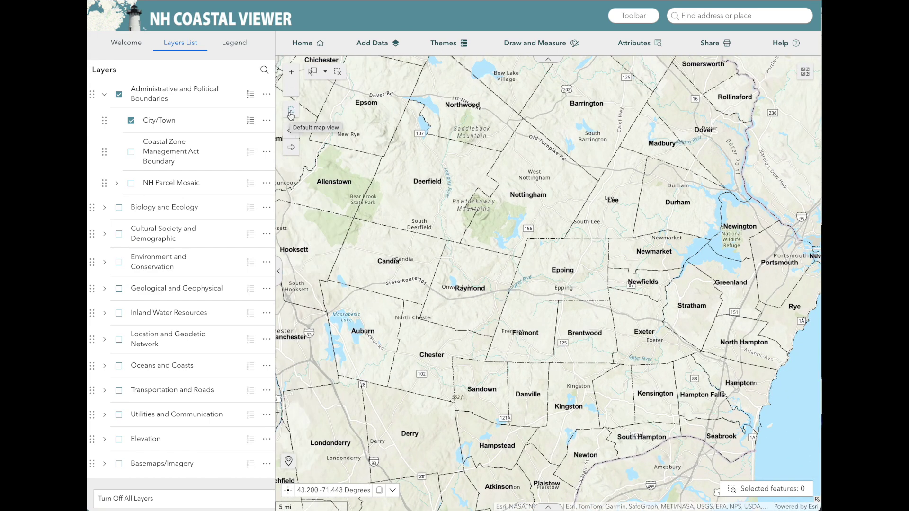
pyautogui.click(291, 112)
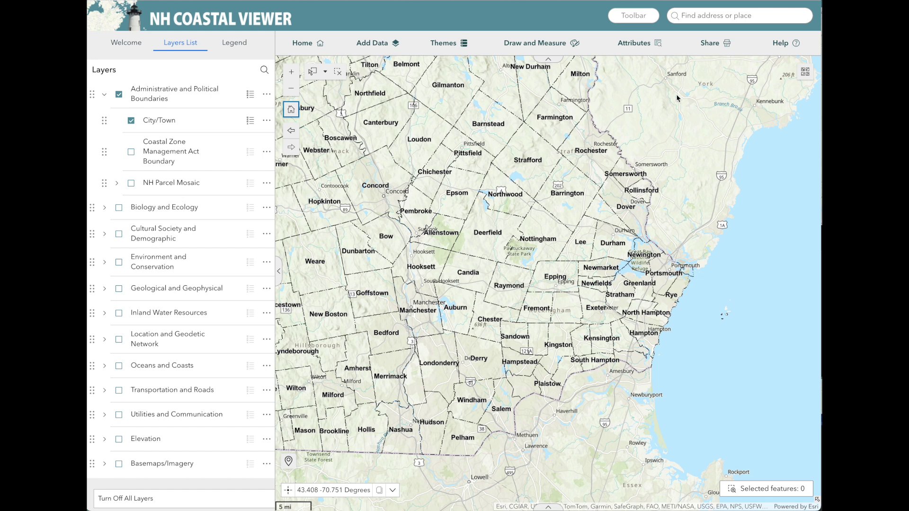
# Look through the available basemaps and close the gallery without changing the Topographic basemap.
pyautogui.click(806, 74)
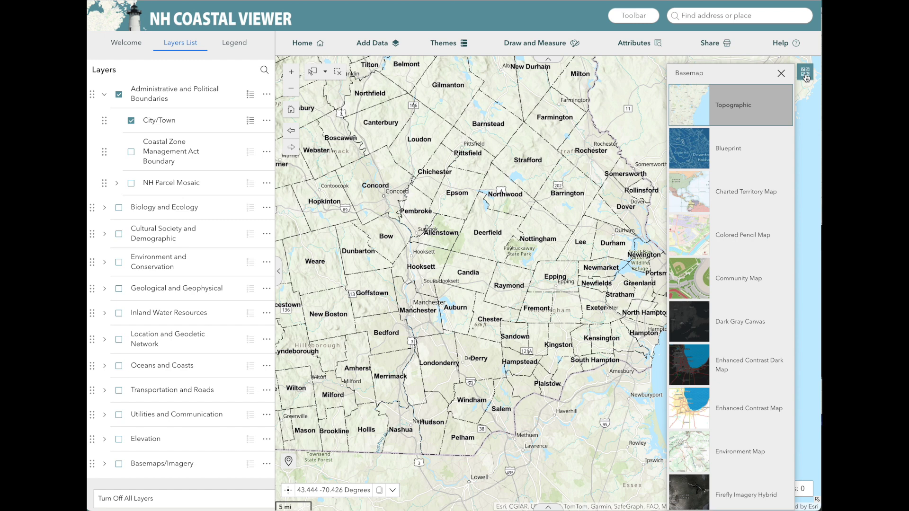
pyautogui.click(781, 74)
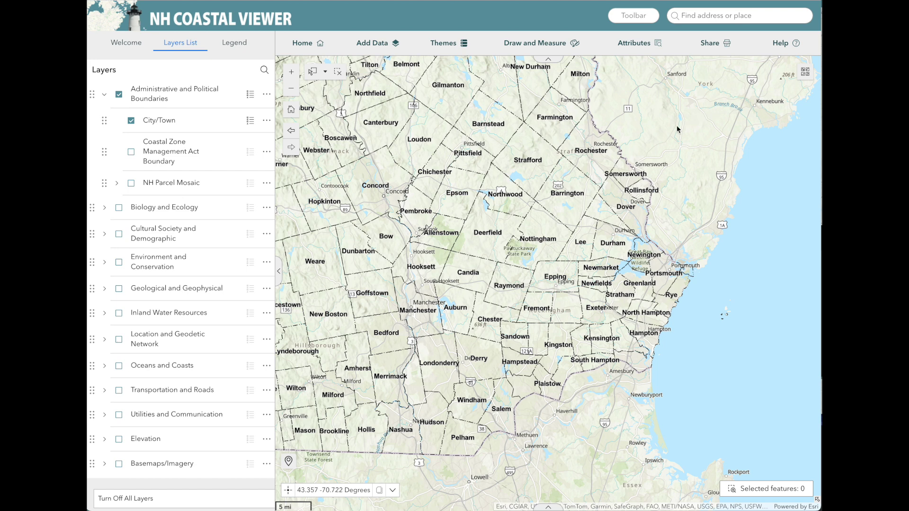
# Look up the coordinates of a street address in Durham with the coordinate conversion tool and zoom to its location.
pyautogui.click(283, 464)
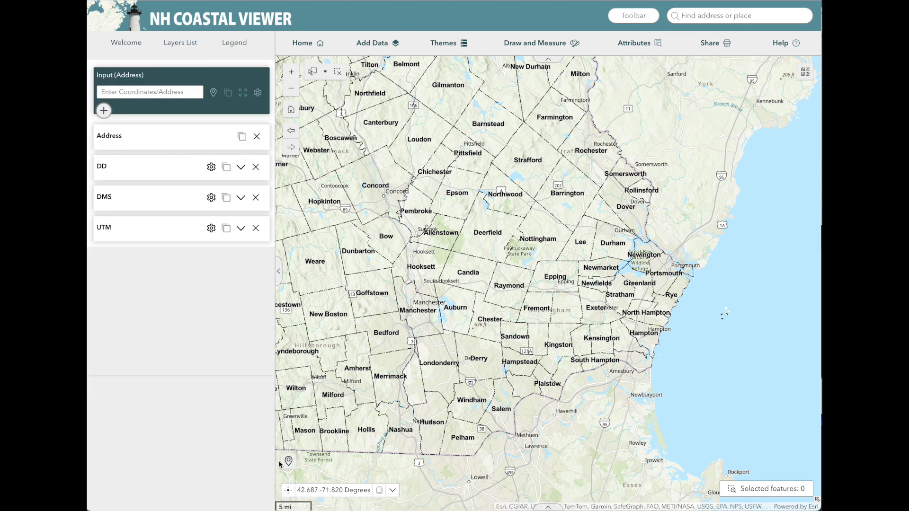
pyautogui.click(139, 90)
pyautogui.write('8 College Rd, Dr')
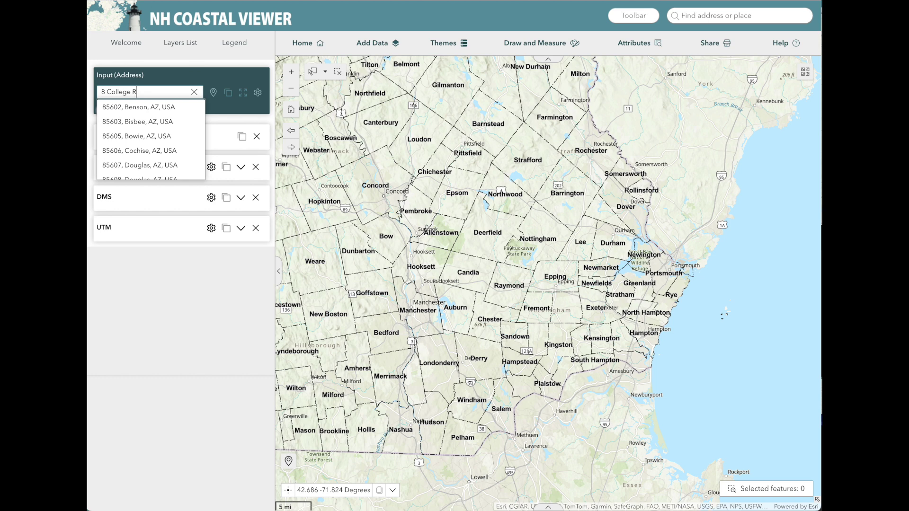
pyautogui.press('BackSpace')
pyautogui.write('urham')
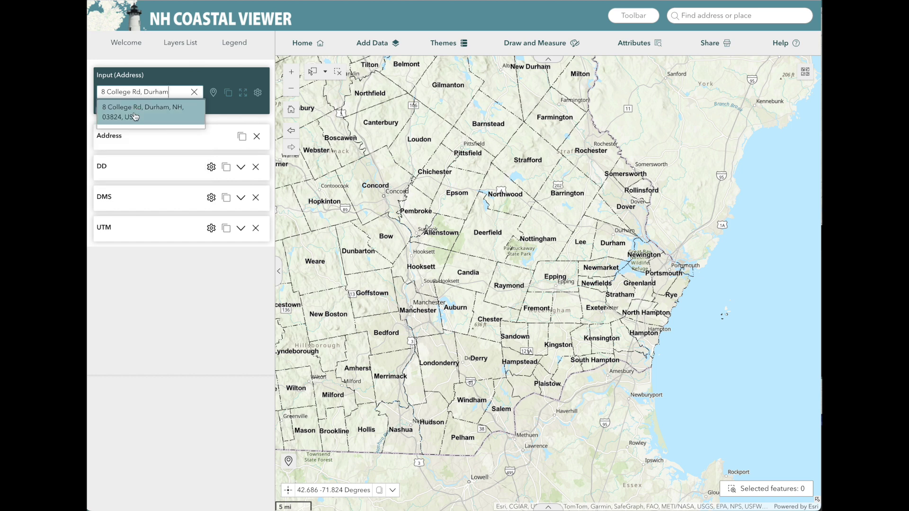
pyautogui.click(135, 113)
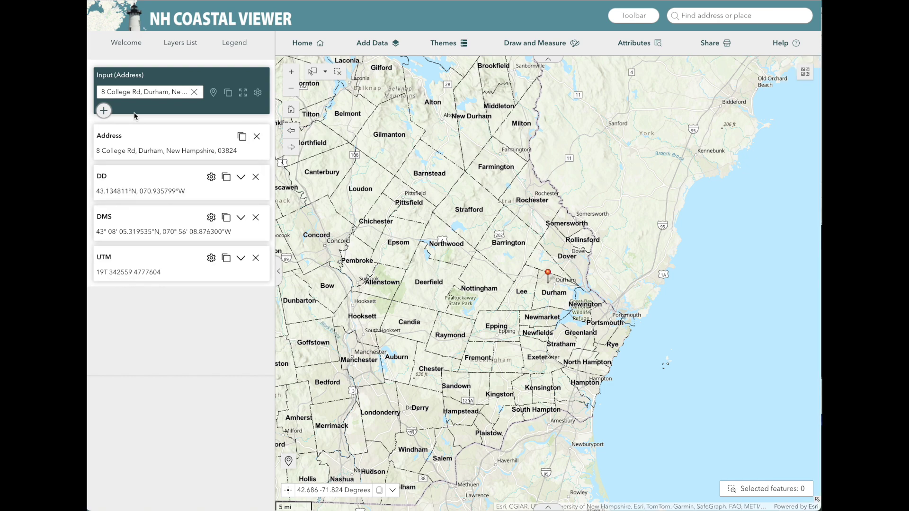
pyautogui.click(246, 94)
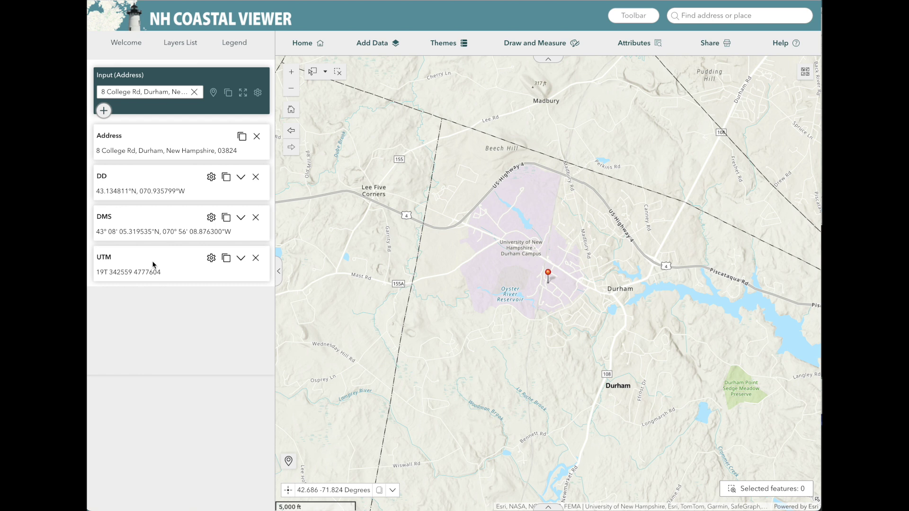
# Pick a map point near Durham's western town line to read its coordinates, and clear the input and town pop-up.
pyautogui.click(214, 93)
pyautogui.click(440, 215)
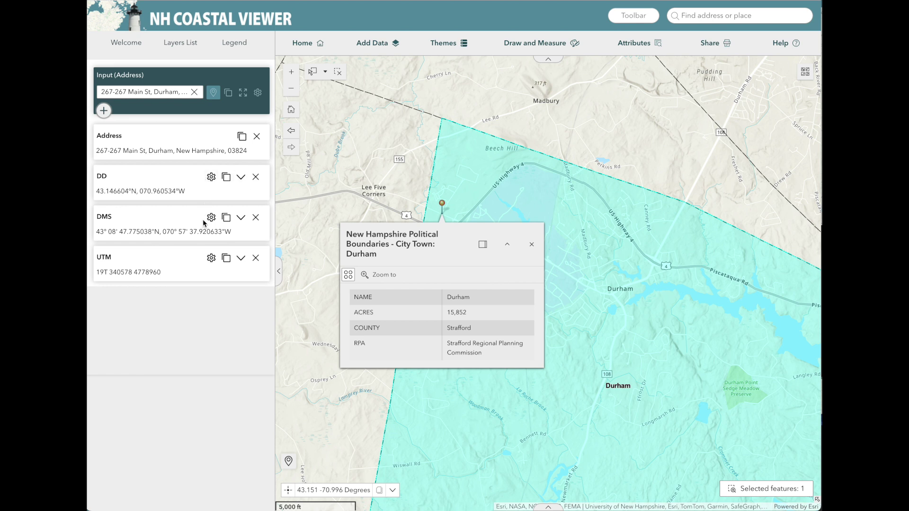
pyautogui.click(214, 95)
pyautogui.click(194, 93)
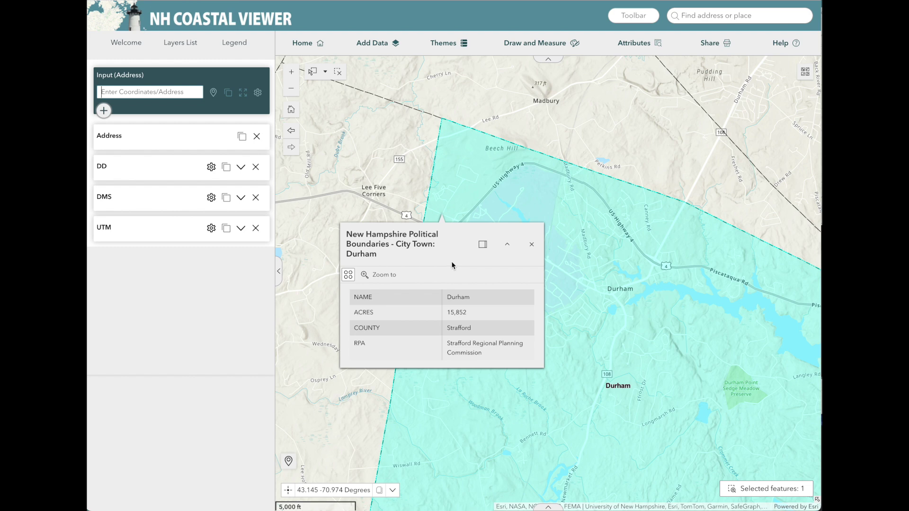
pyautogui.click(532, 246)
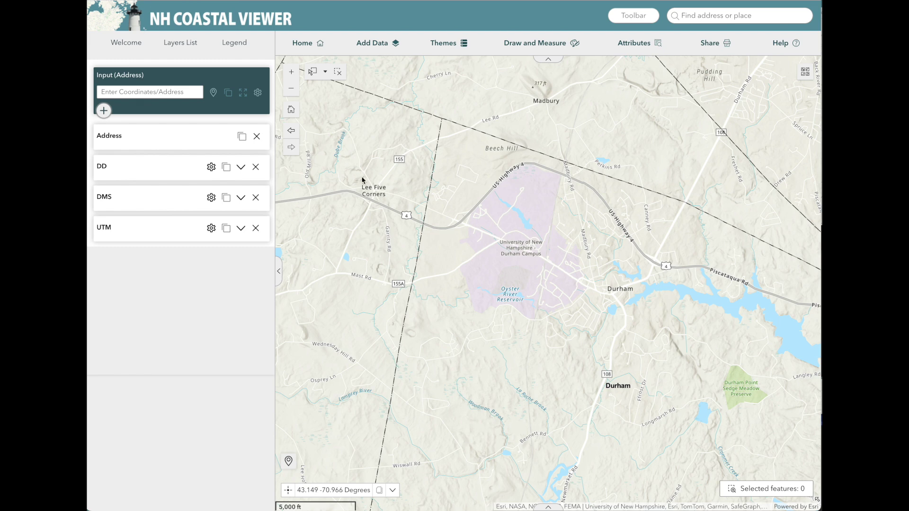
# Turn on the Designated Rivers layer within the Environment and Conservation group.
pyautogui.click(176, 47)
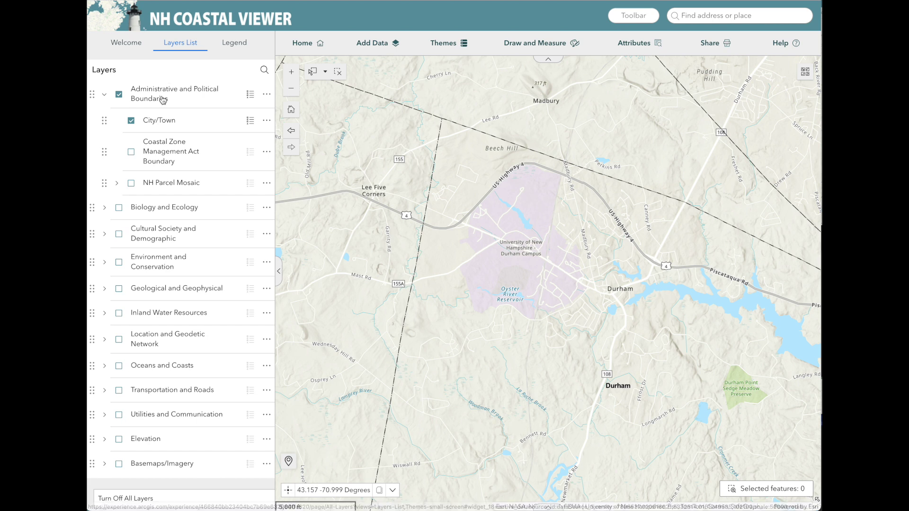
pyautogui.click(105, 262)
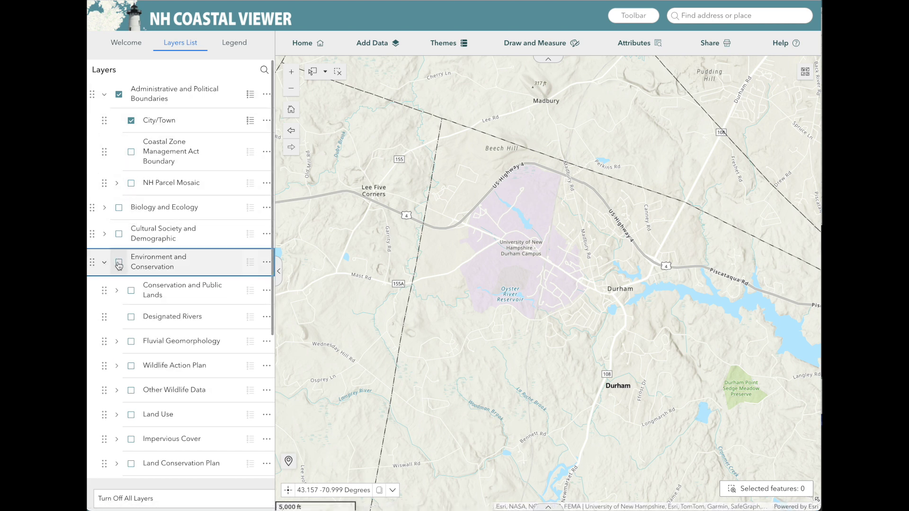
pyautogui.click(118, 264)
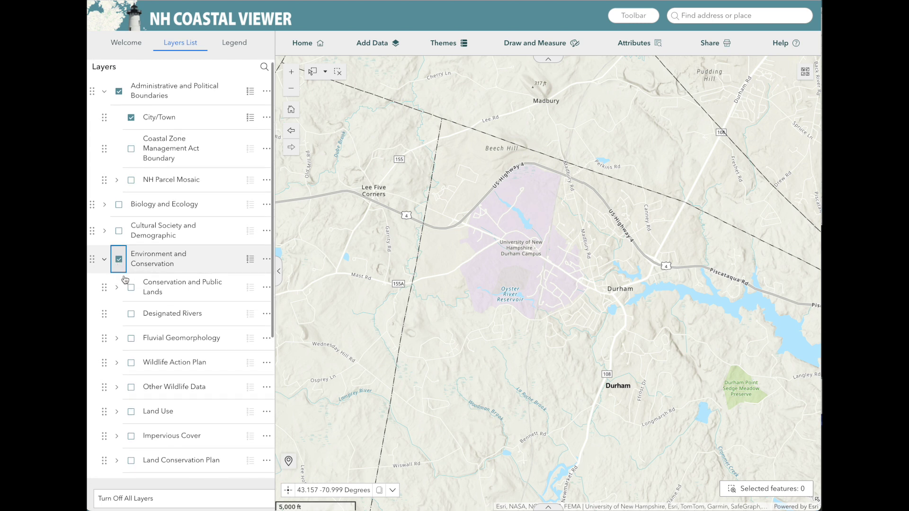
pyautogui.click(131, 311)
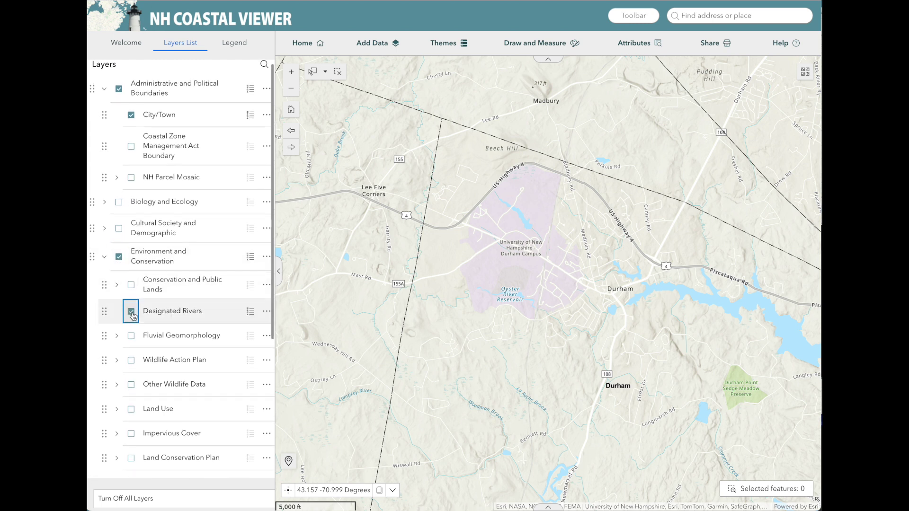
# Turn on the CPL: Protection Level layer together with its Conservation and Public Lands group.
pyautogui.click(129, 286)
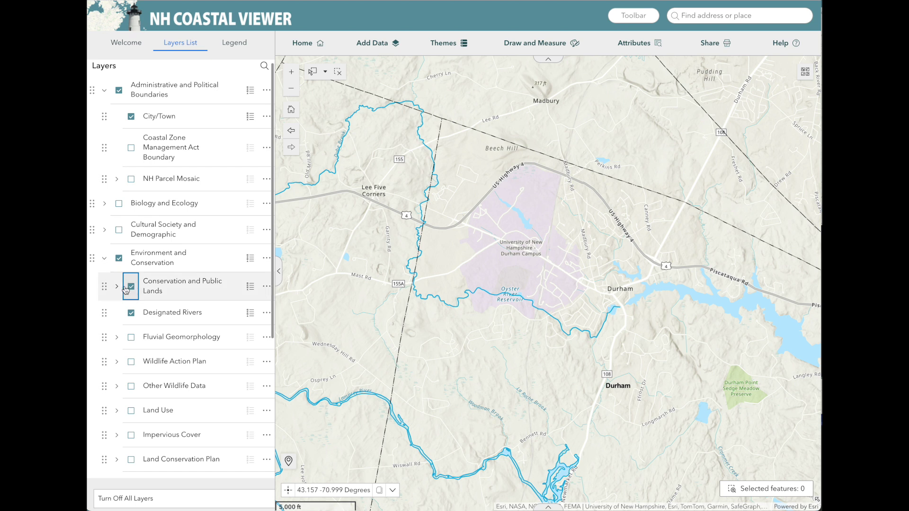
pyautogui.click(117, 287)
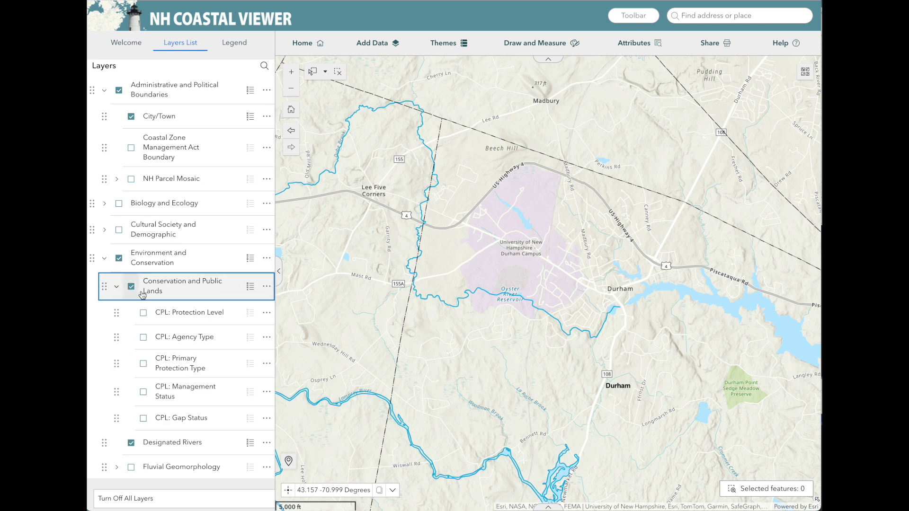
pyautogui.scroll(-1, 175, 300)
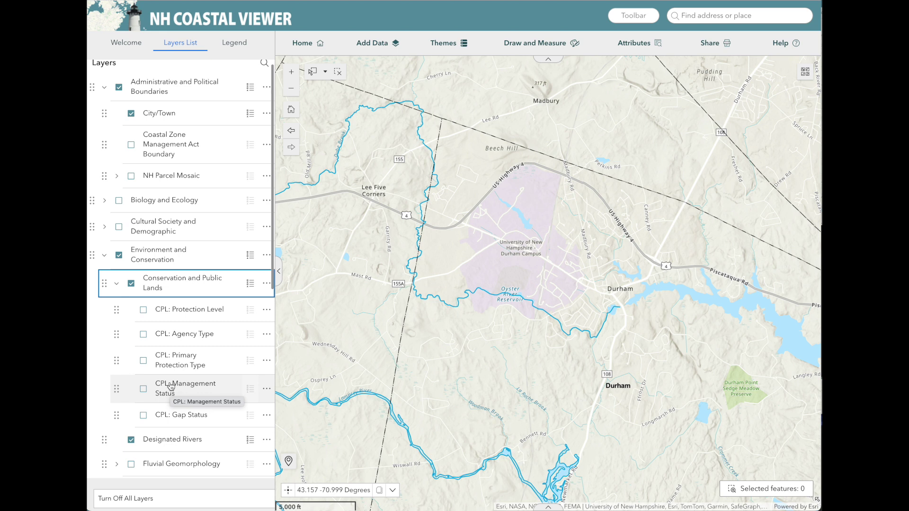
pyautogui.click(144, 310)
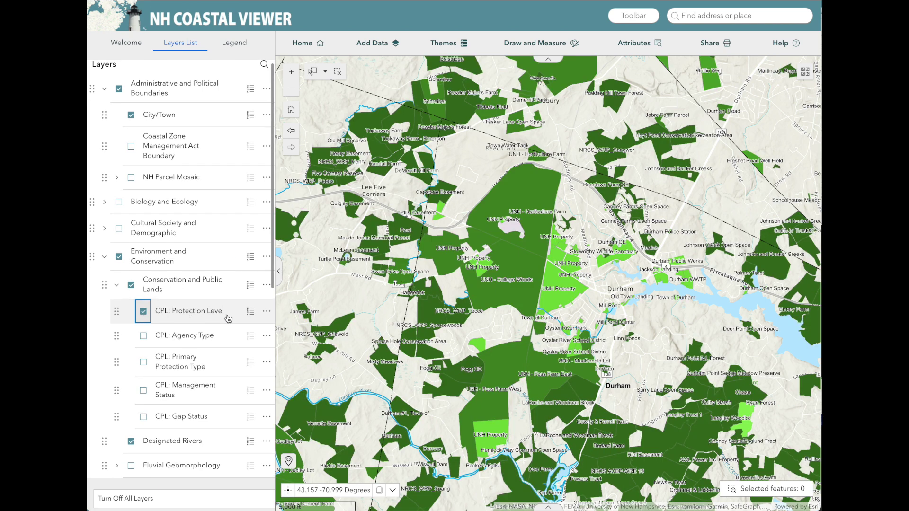
# Show the CPL: Protection Level symbols in the layer list and examine the full legend of the visible layers.
pyautogui.click(251, 313)
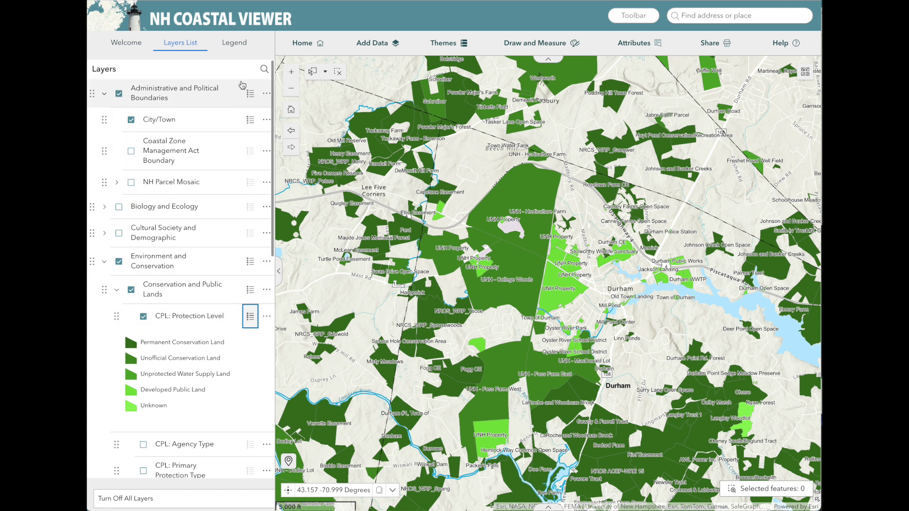
pyautogui.click(240, 47)
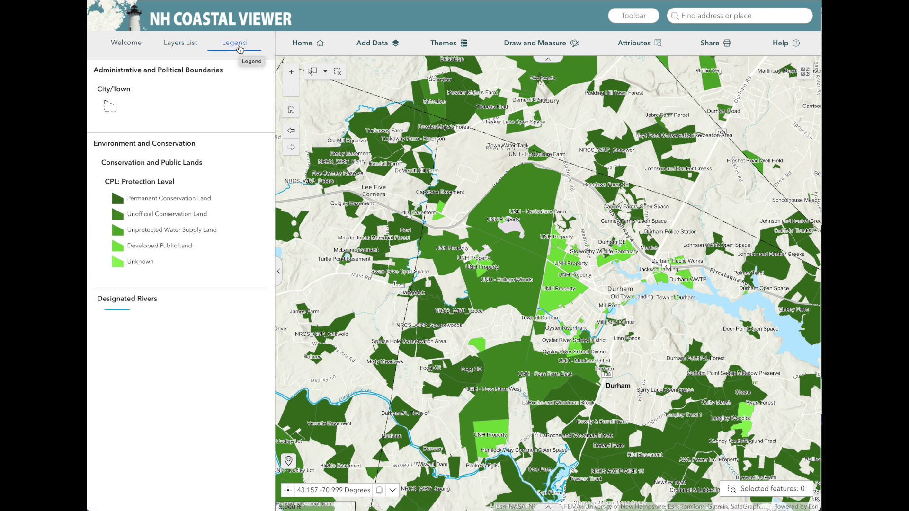
pyautogui.click(174, 46)
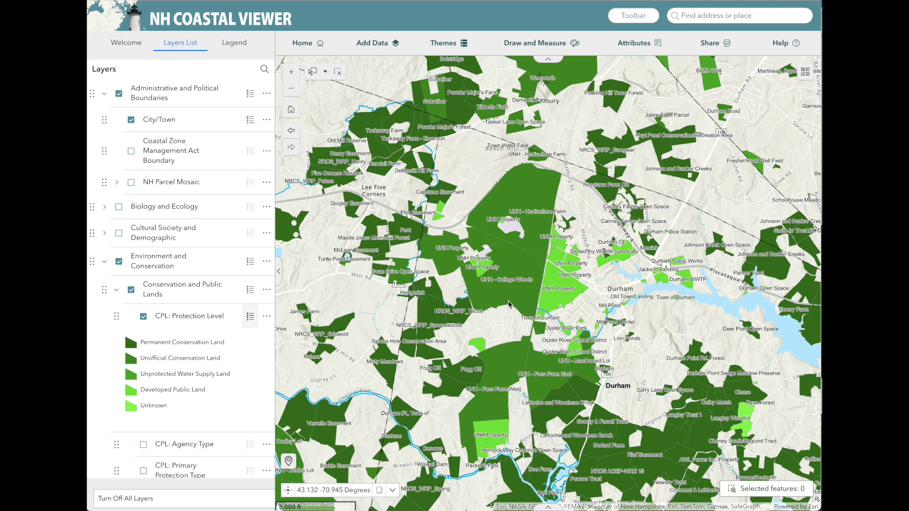
# Set the transparency of the CPL: Protection Level layer to about 50%.
pyautogui.click(267, 317)
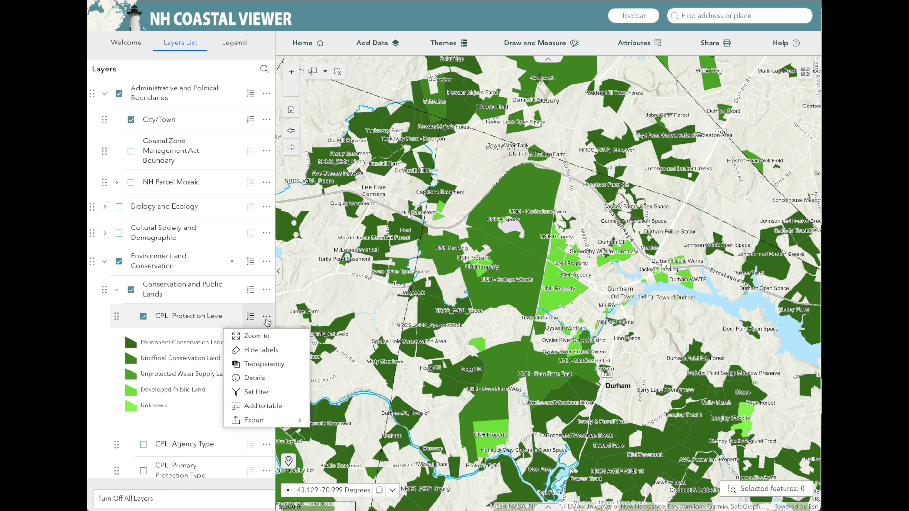
pyautogui.click(264, 365)
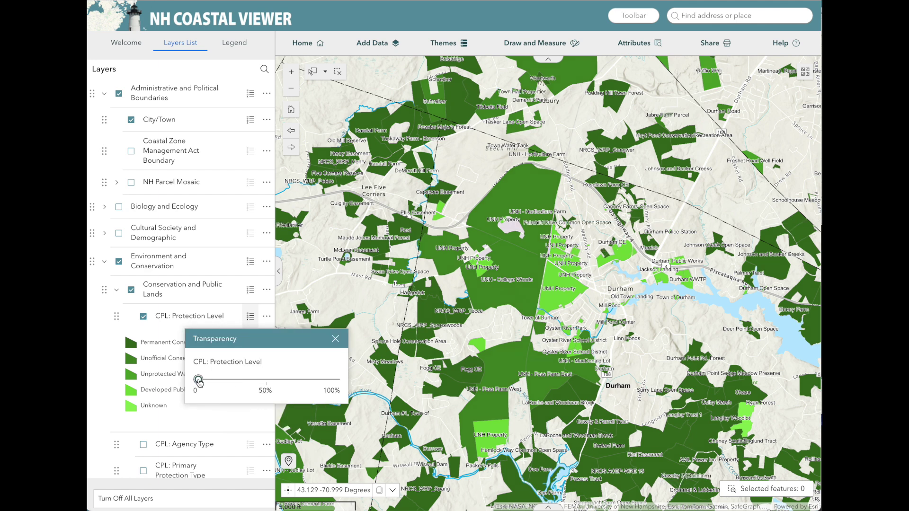
pyautogui.click(270, 381)
pyautogui.moveTo(270, 382)
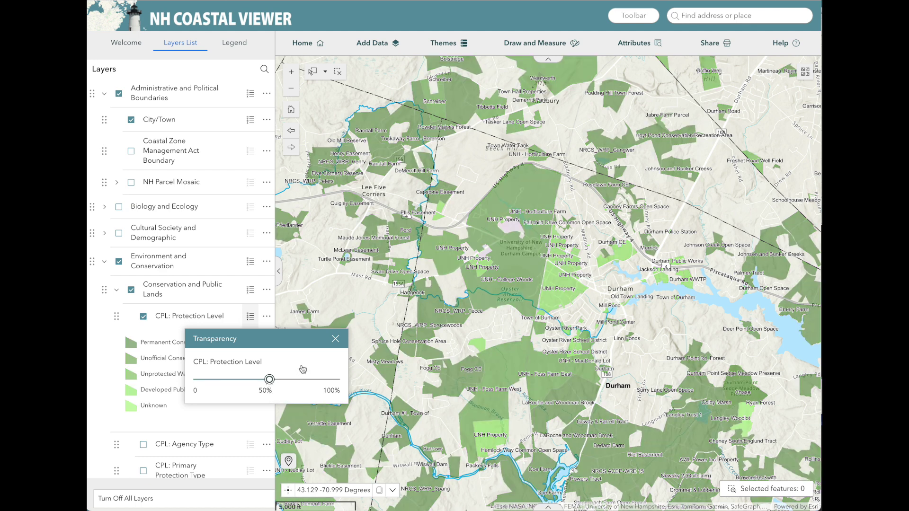
pyautogui.click(335, 341)
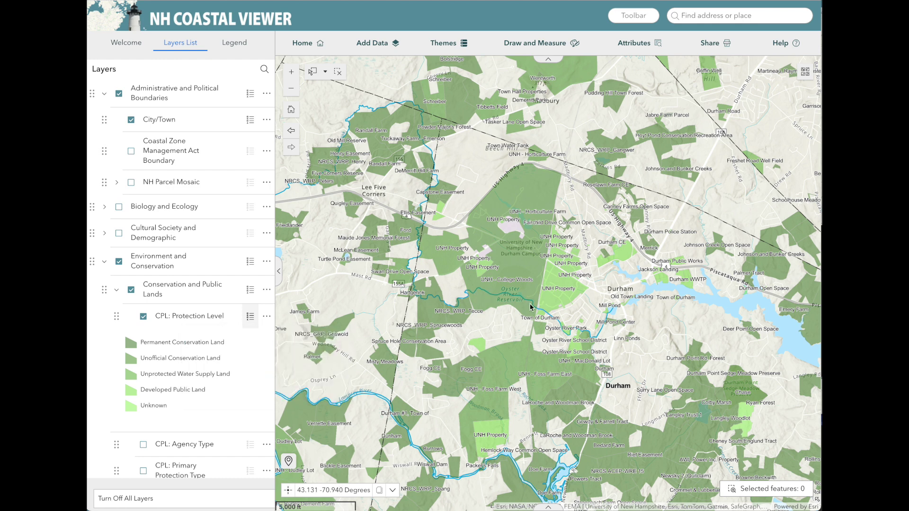
# Hide the labels of the CPL: Protection Level layer and view the layer's source details and metadata.
pyautogui.click(267, 317)
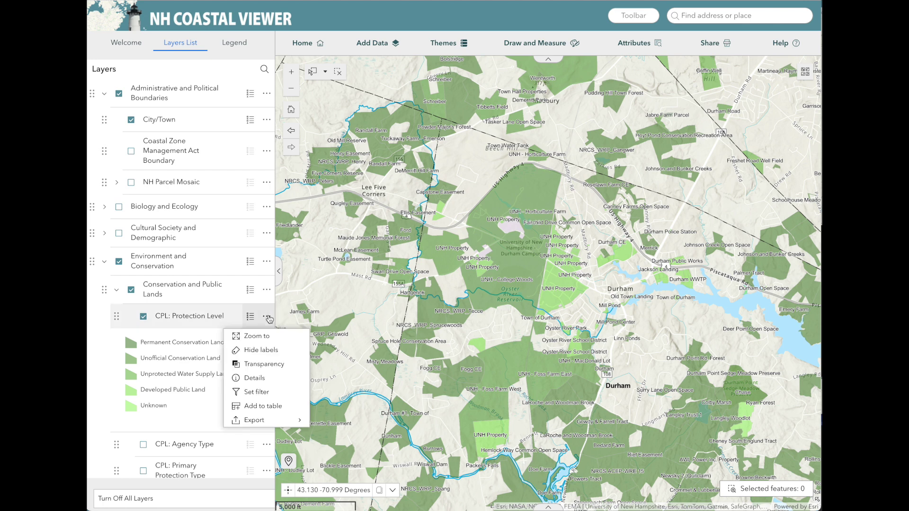
pyautogui.click(263, 352)
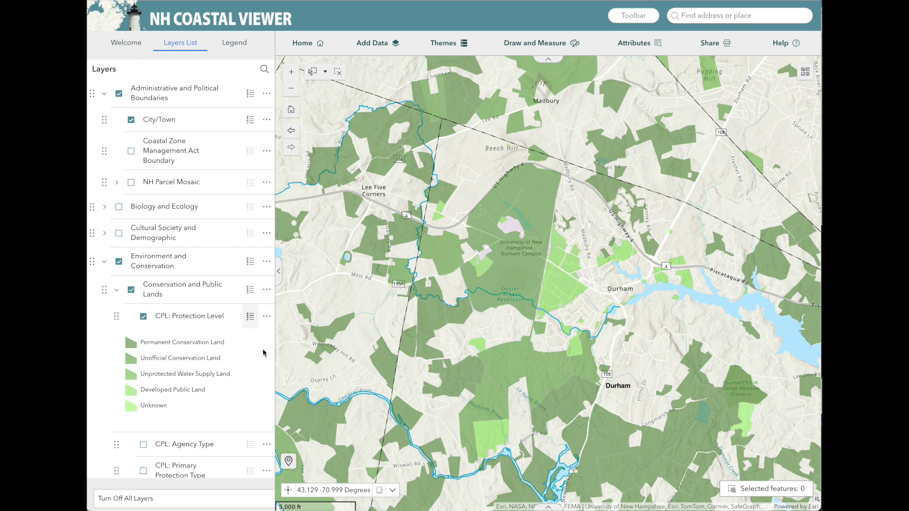
pyautogui.click(267, 317)
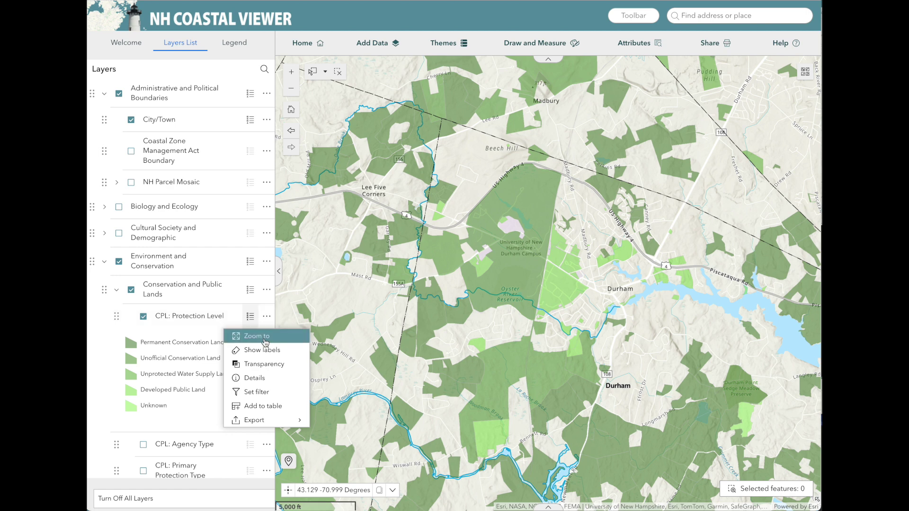
pyautogui.click(256, 378)
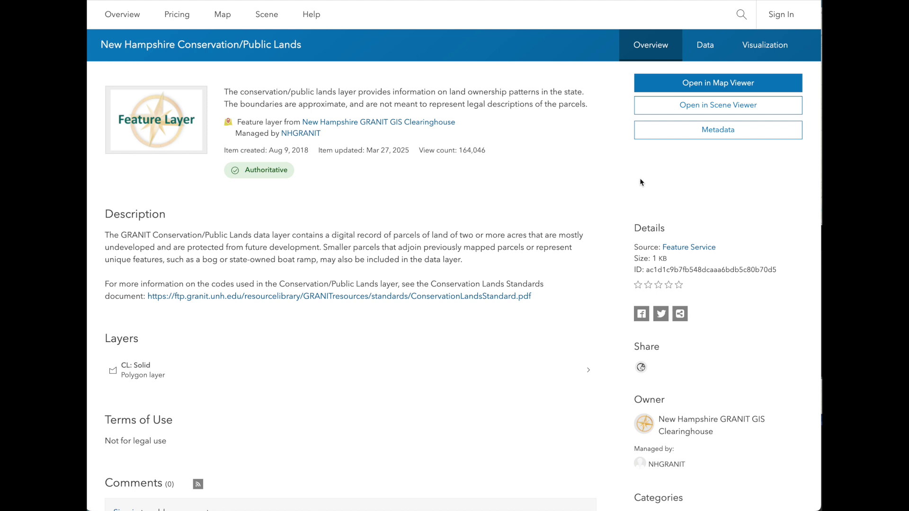
pyautogui.click(714, 134)
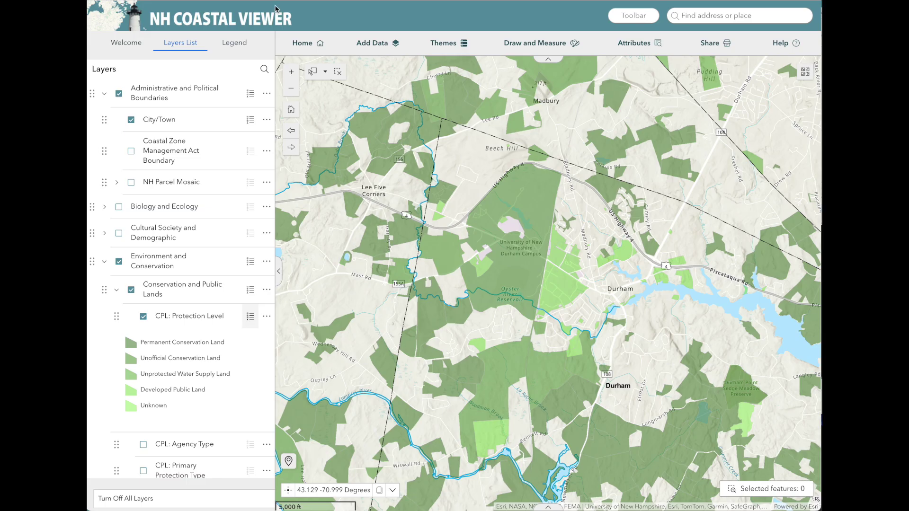
# Expand the Elevation layer group and turn it on.
pyautogui.scroll(-5, 204, 172)
pyautogui.scroll(-4, 204, 171)
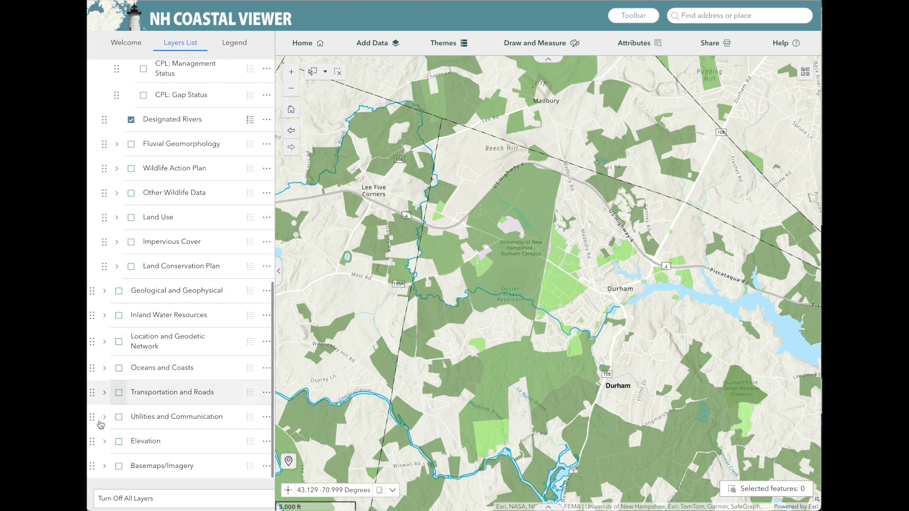
pyautogui.click(105, 443)
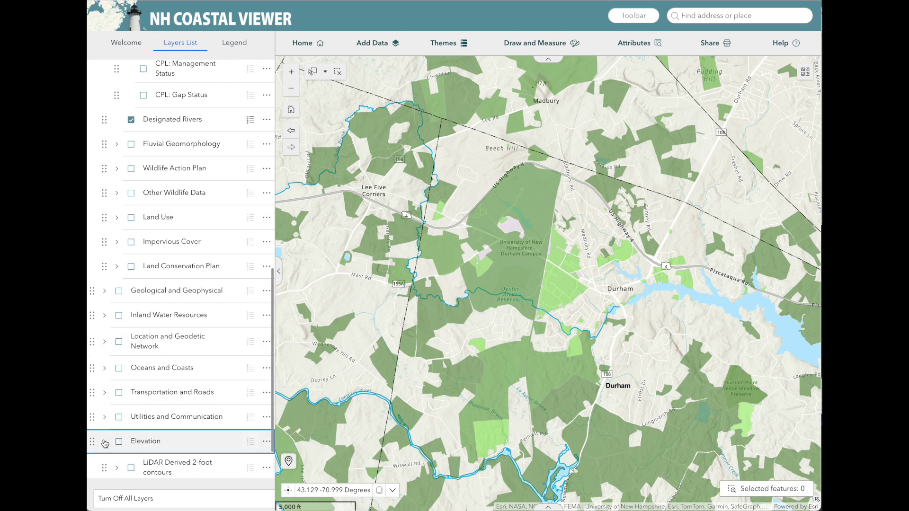
pyautogui.click(119, 442)
pyautogui.click(119, 443)
pyautogui.scroll(-1, 123, 436)
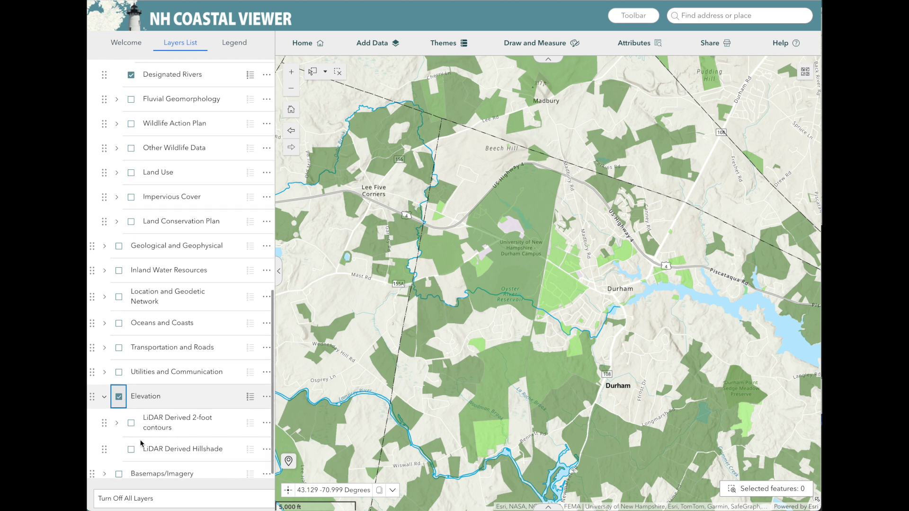
# Turn on the LiDAR Derived 2-foot contours group with its 2ft Contours - Great Bay Drainages layer for the Durham area.
pyautogui.click(131, 416)
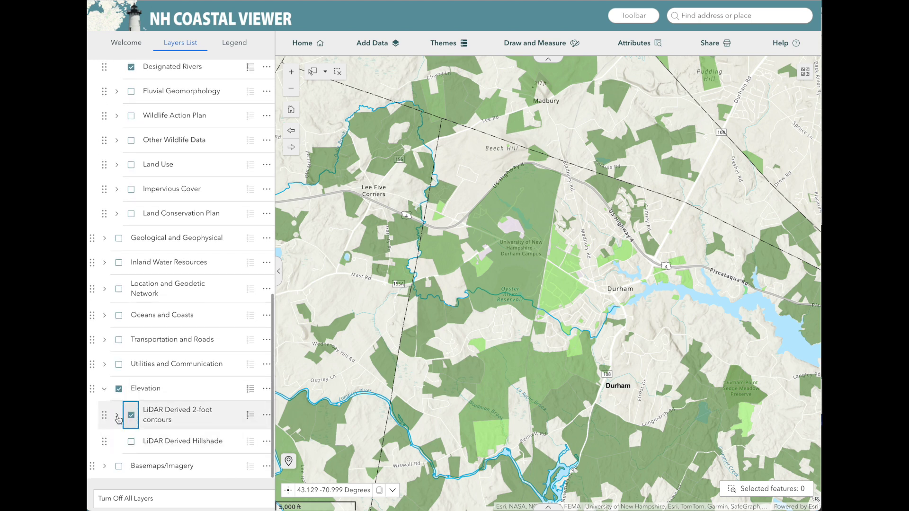
pyautogui.click(117, 415)
pyautogui.scroll(-2, 165, 433)
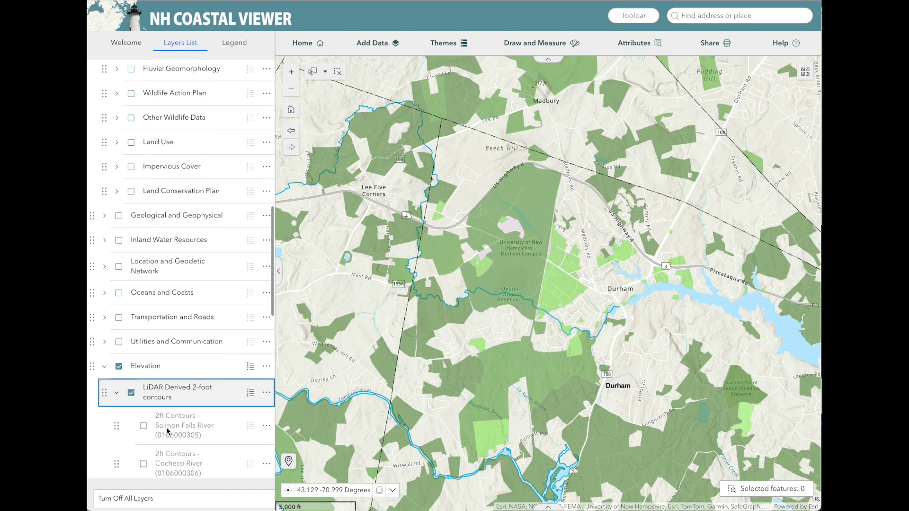
pyautogui.scroll(-4, 167, 431)
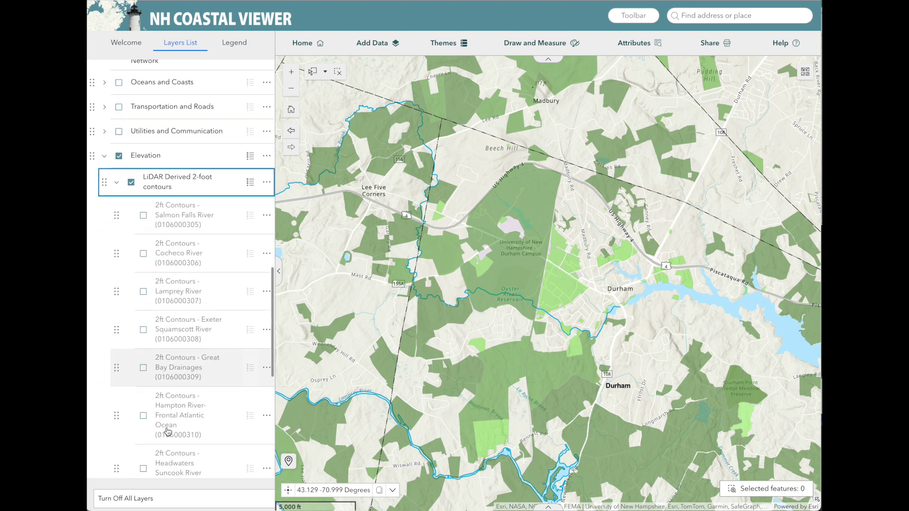
pyautogui.scroll(-1, 168, 432)
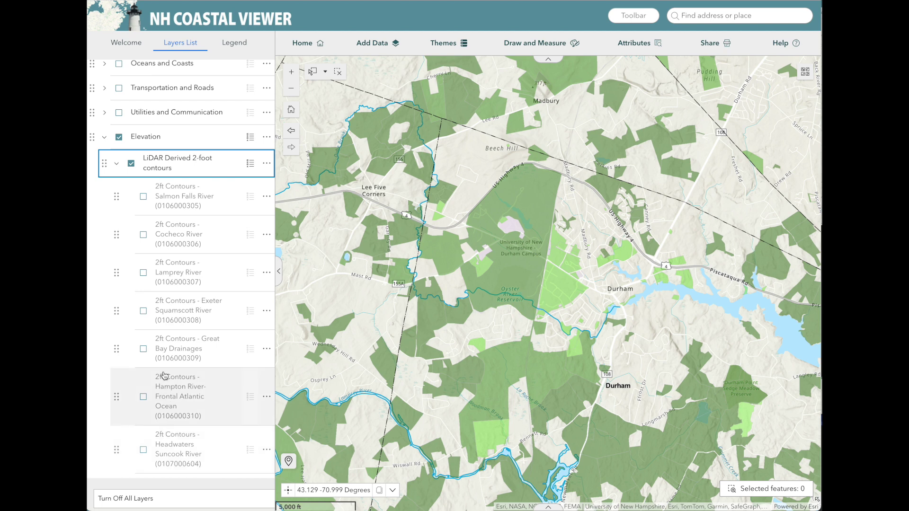
pyautogui.click(144, 349)
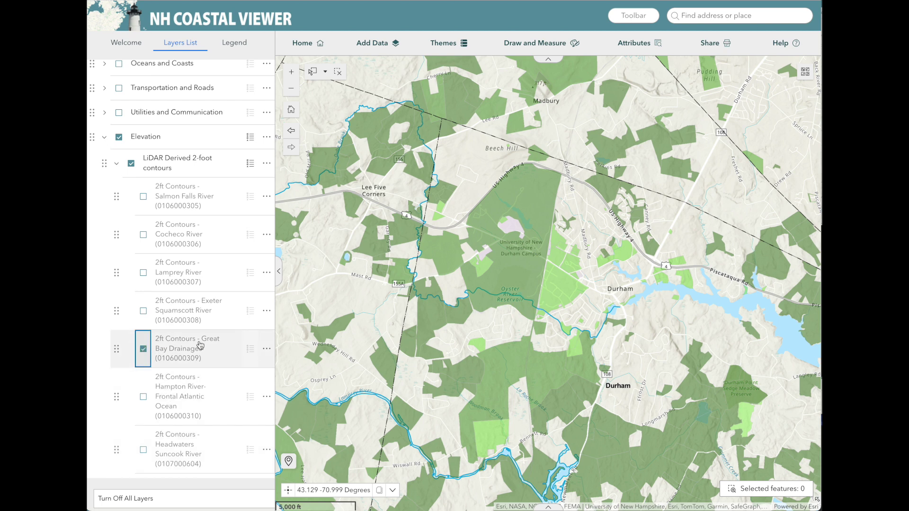
pyautogui.scroll(3, 589, 287)
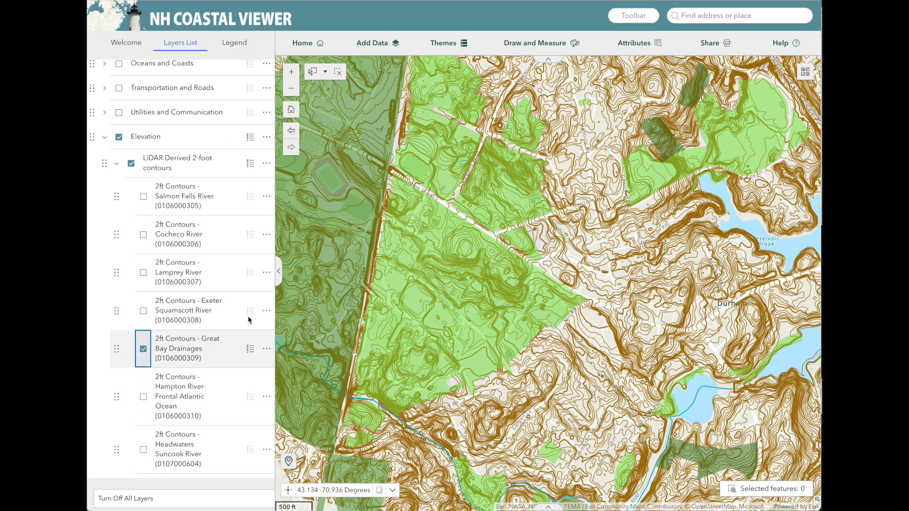
# Limit the map to the Coastal Flooding data theme and turn on its Oceans and Coasts group.
pyautogui.click(447, 46)
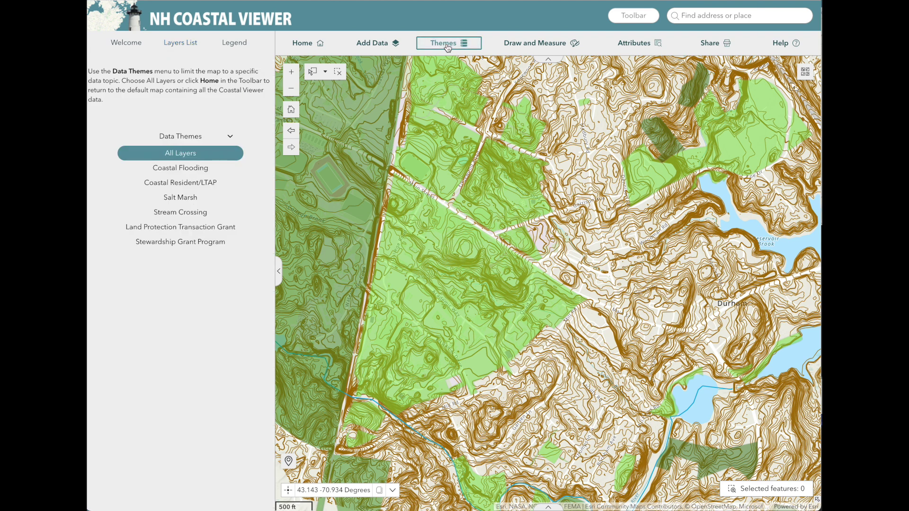
pyautogui.click(232, 166)
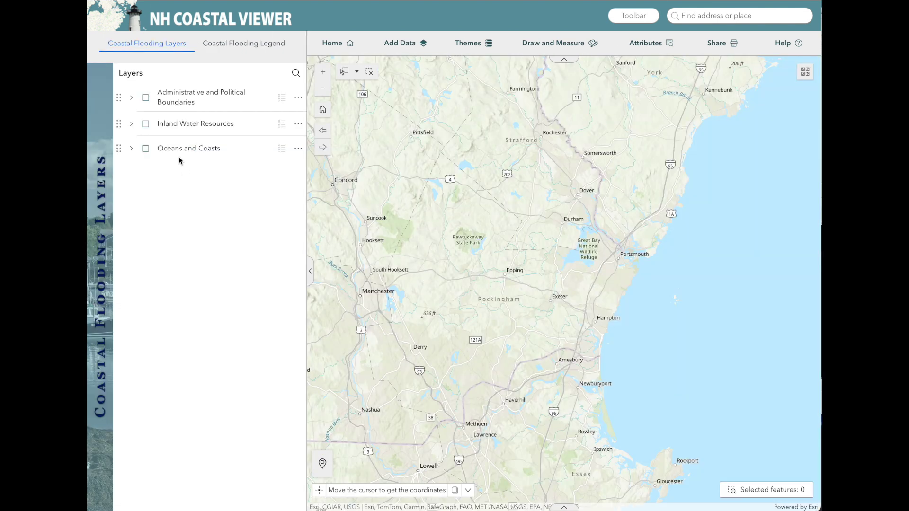
pyautogui.click(132, 150)
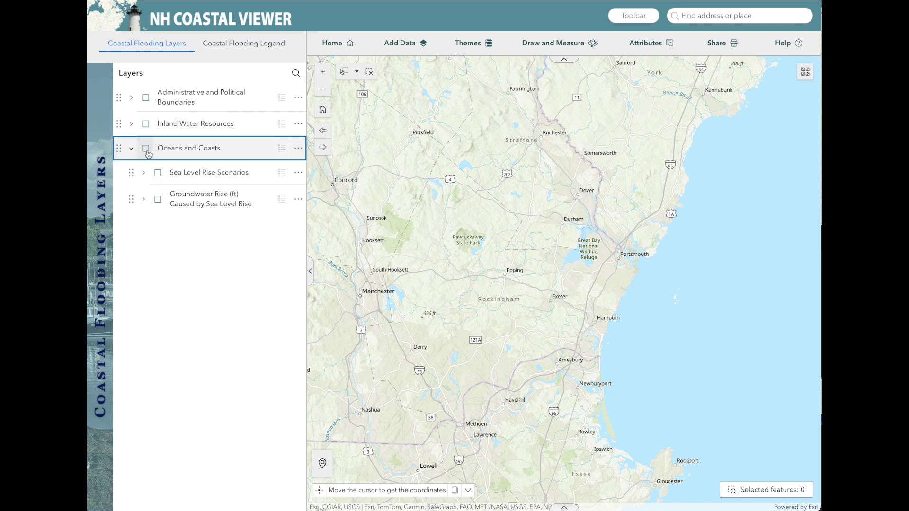
pyautogui.click(146, 151)
# Turn on the MHHW Baseline (Line) layer together with its Sea Level Rise Scenarios group.
pyautogui.click(143, 173)
pyautogui.click(158, 175)
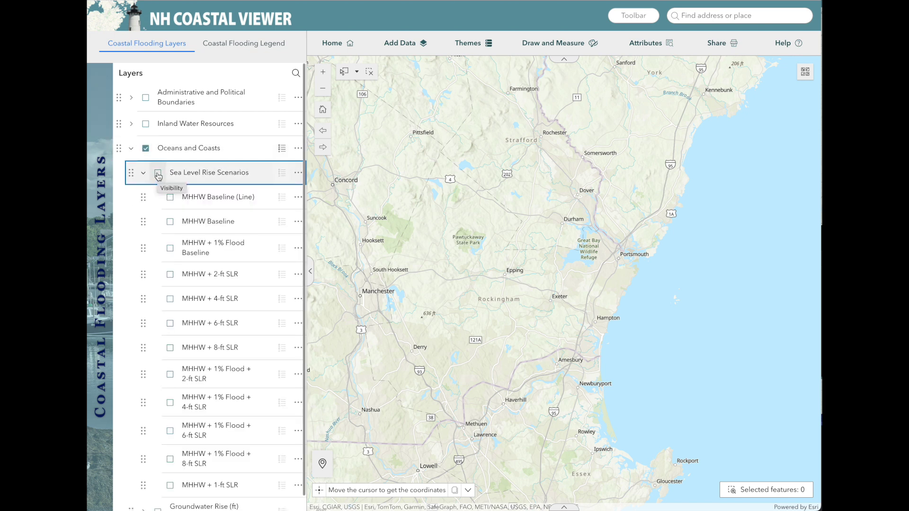
pyautogui.click(171, 197)
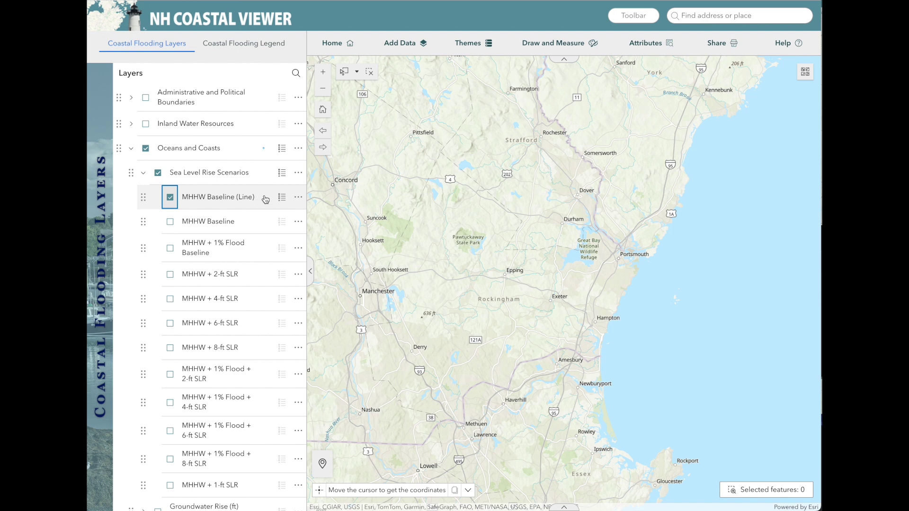
pyautogui.click(298, 197)
pyautogui.click(288, 193)
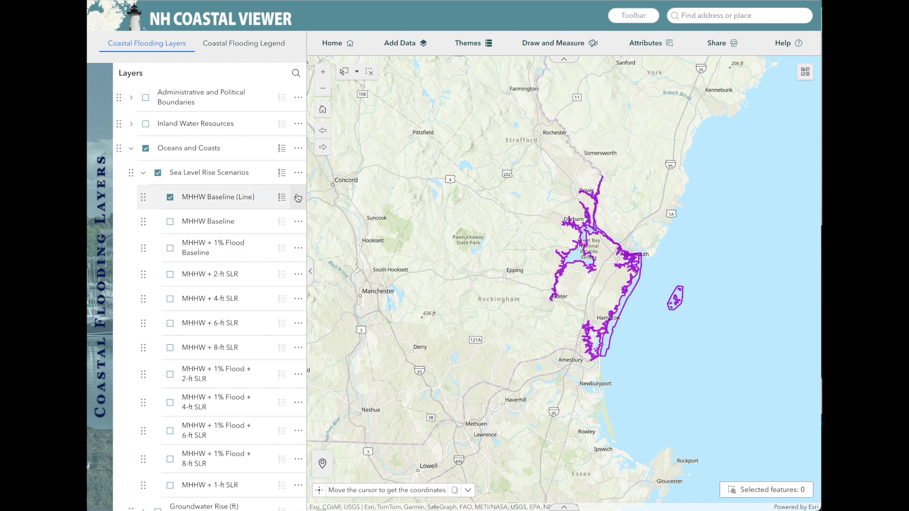
# Switch the data theme back to All Layers.
pyautogui.click(470, 44)
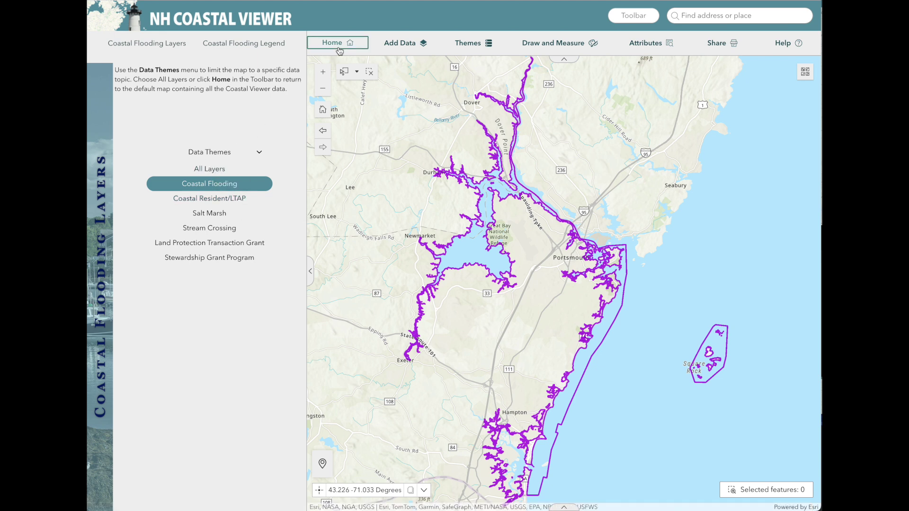
pyautogui.click(214, 171)
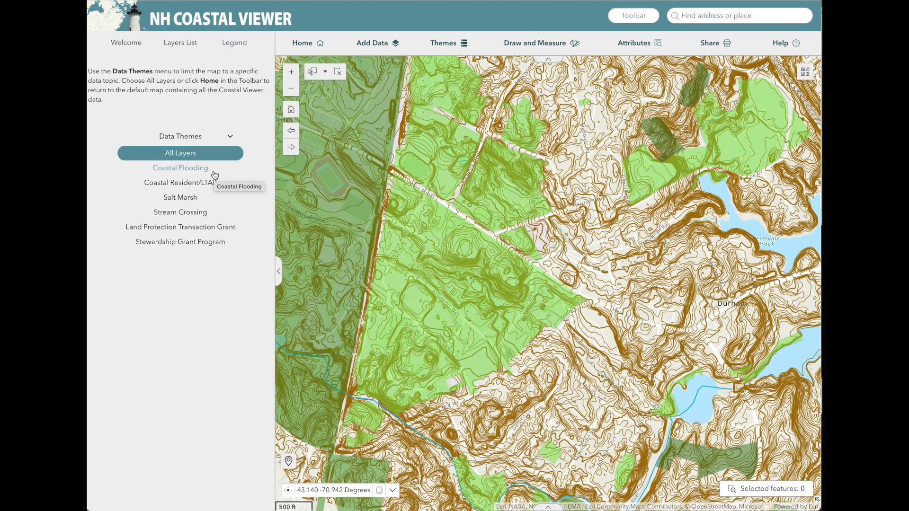
# Open the map's print settings and review the available templates, the title and the advanced options.
pyautogui.click(718, 46)
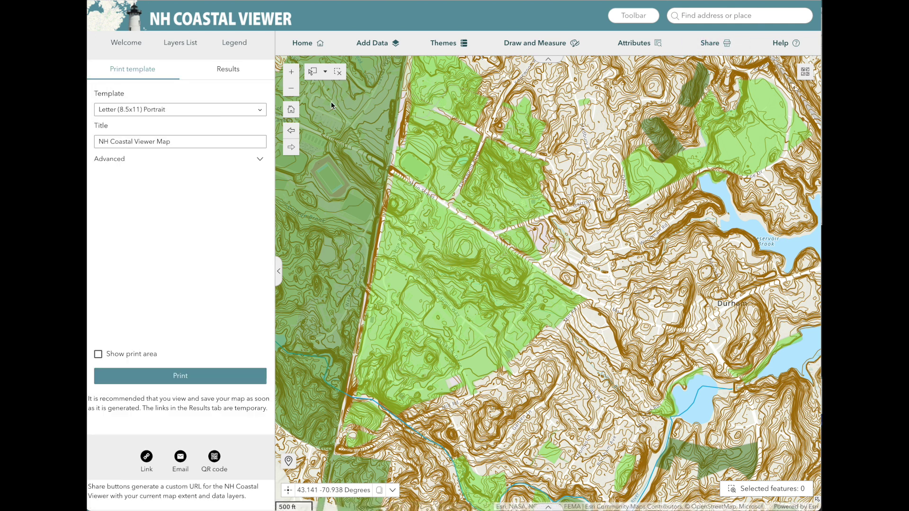
pyautogui.click(259, 112)
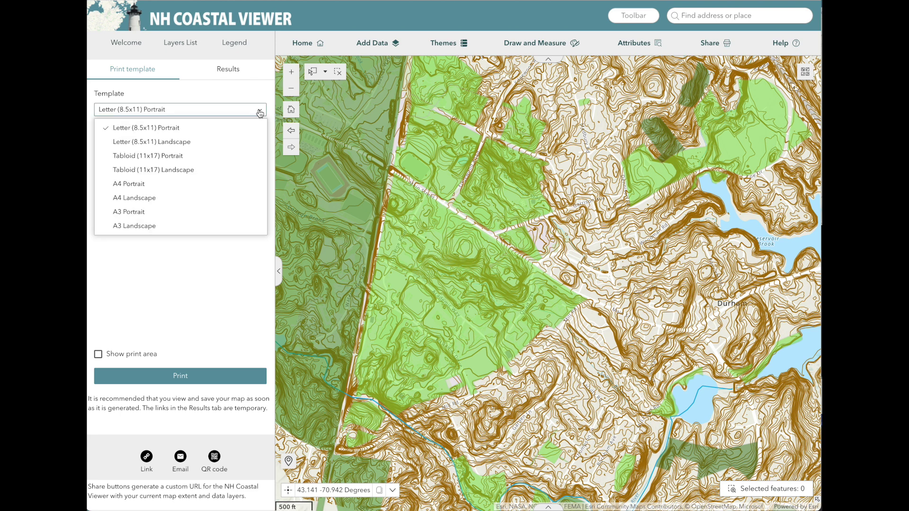
pyautogui.click(259, 113)
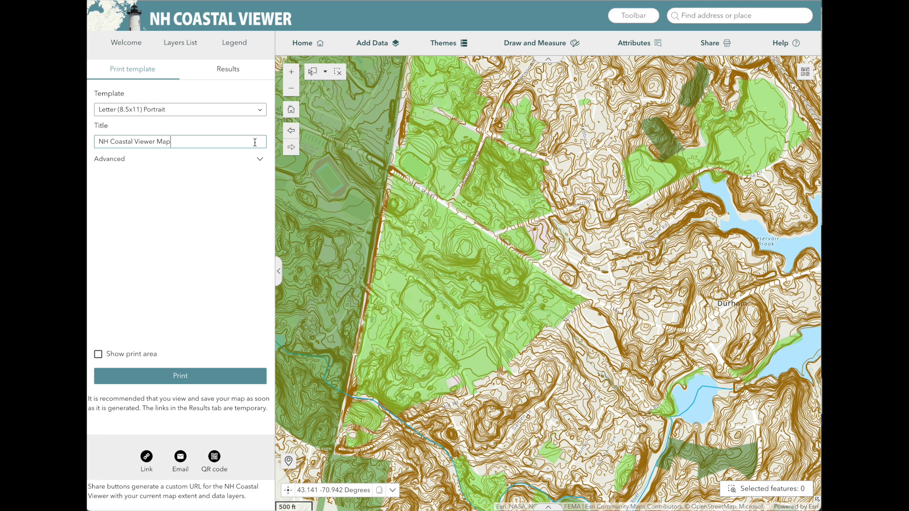
pyautogui.click(261, 160)
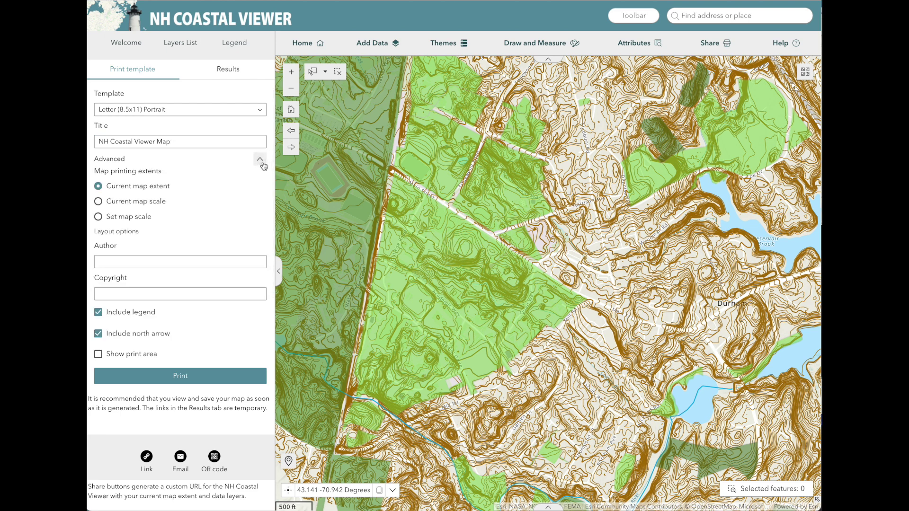
# Print the current map extent as "NH Coastal Viewer Map" in Letter (8.5x11) Portrait and view the generated document.
pyautogui.click(196, 380)
pyautogui.click(223, 74)
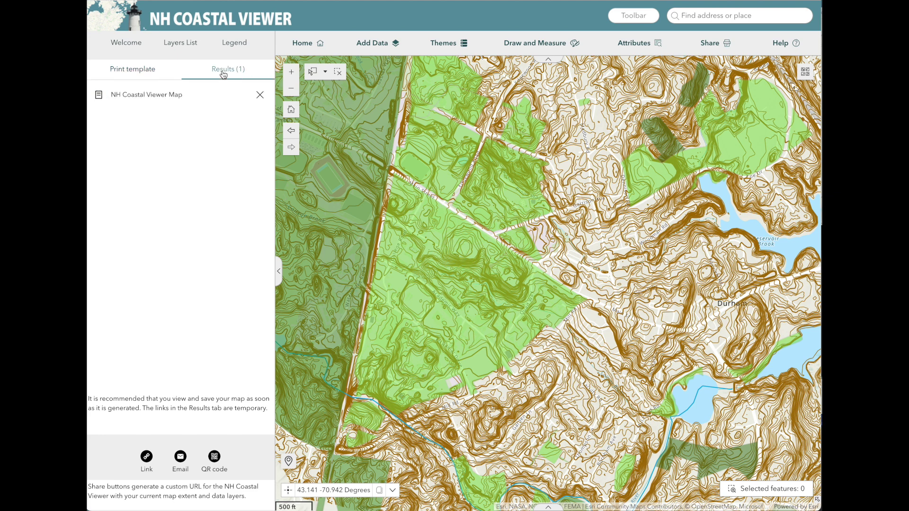
pyautogui.click(181, 97)
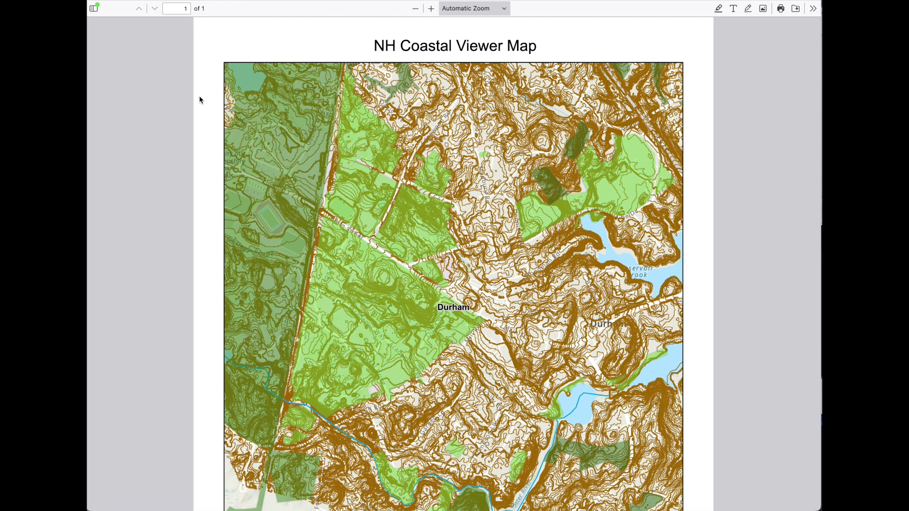
pyautogui.scroll(-4, 336, 180)
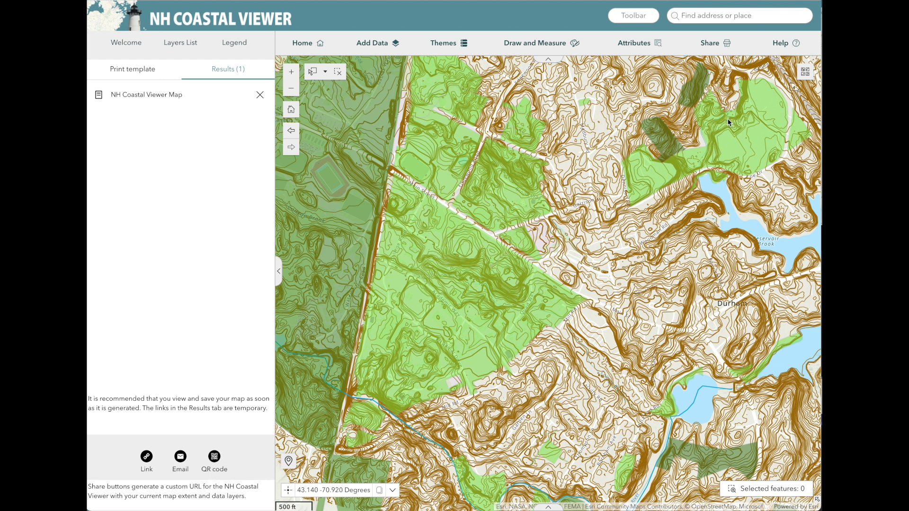
# Open the viewer's help resources with the user guides and full layer list.
pyautogui.click(786, 45)
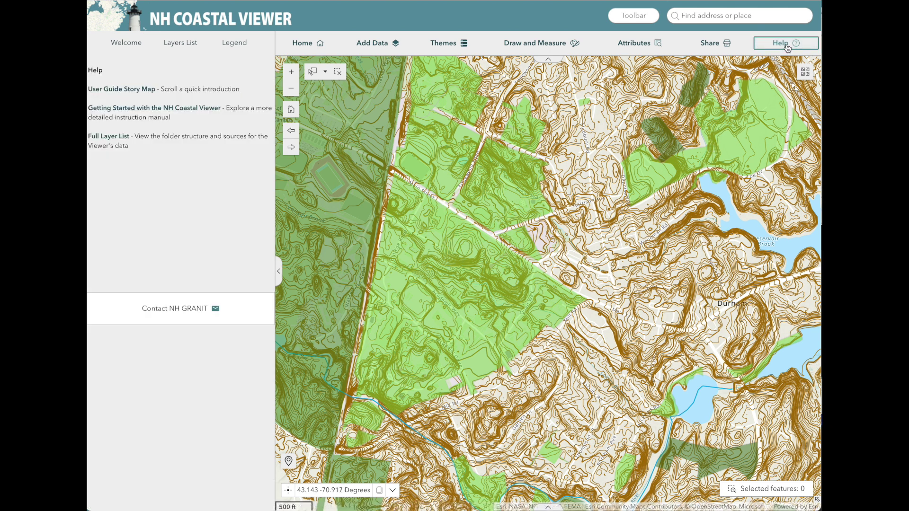